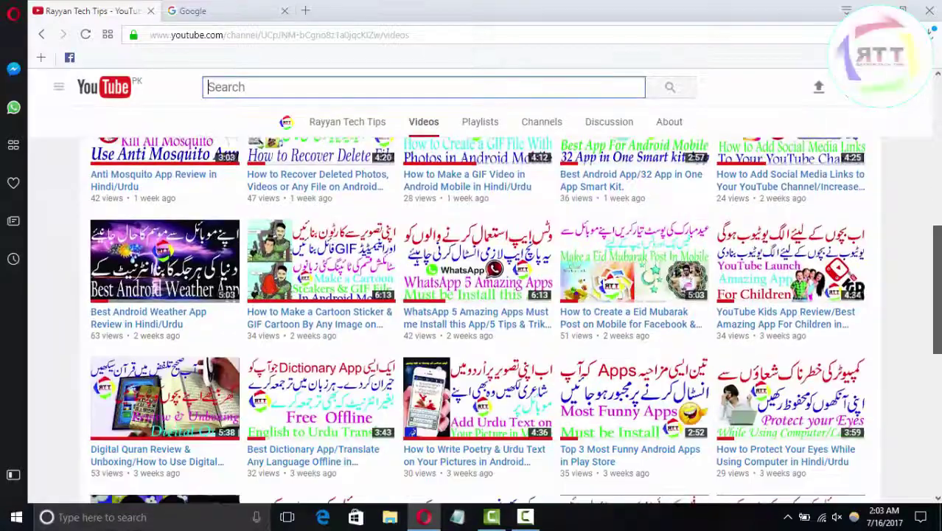
- Look through the channel's list of uploaded videos and return toward the newest ones
scroll(752, 378, "down", 3)
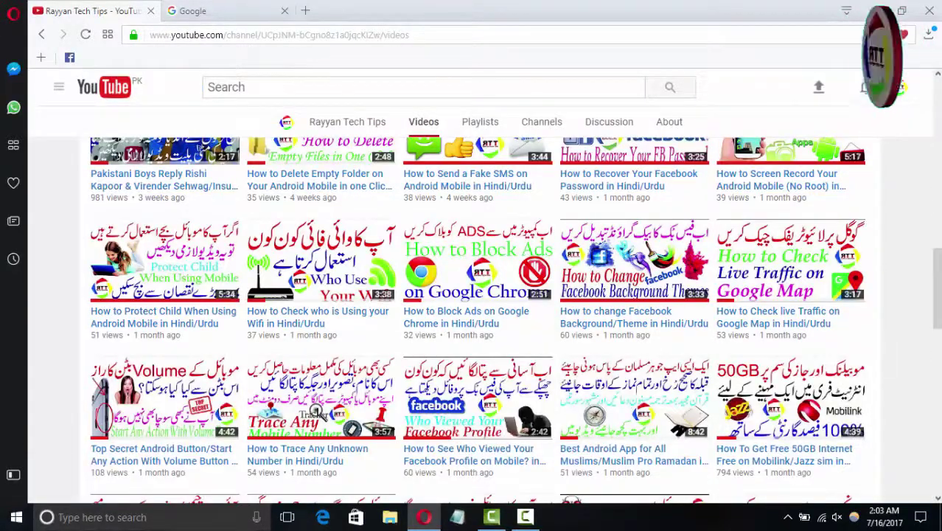
scroll(477, 320, "down", 3)
scroll(477, 320, "down", 6)
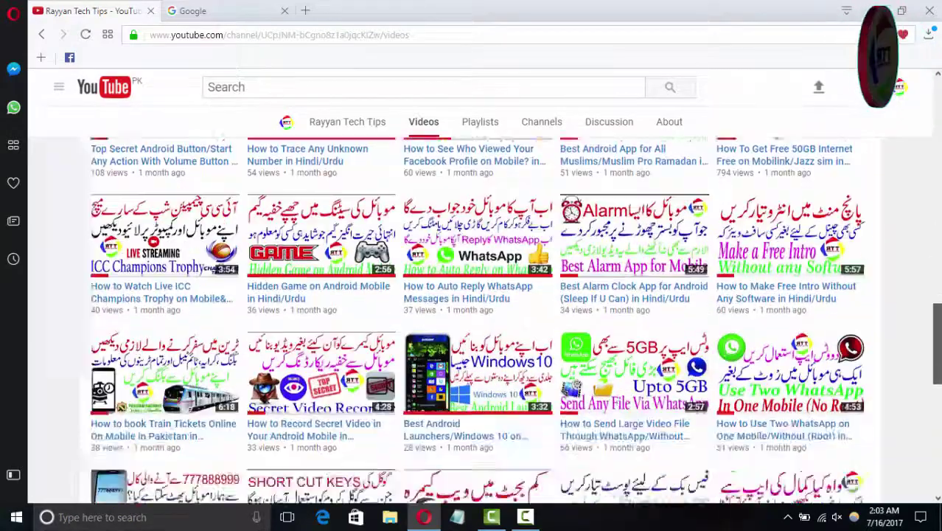
scroll(449, 409, "down", 2)
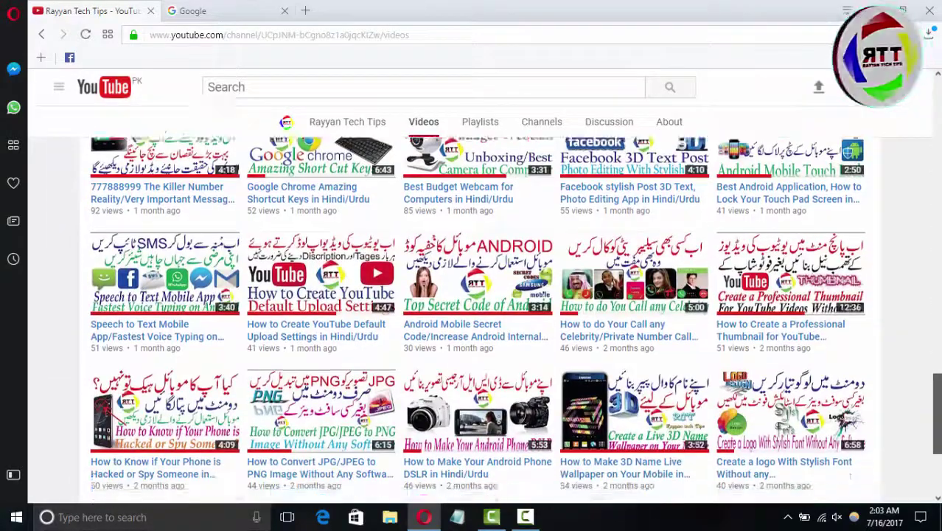
left_click(467, 399)
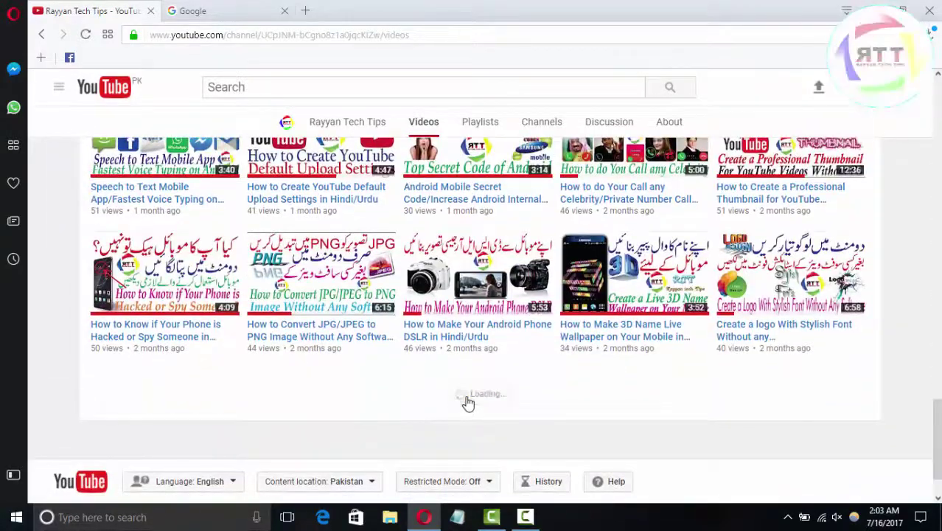
scroll(478, 320, "up", 15)
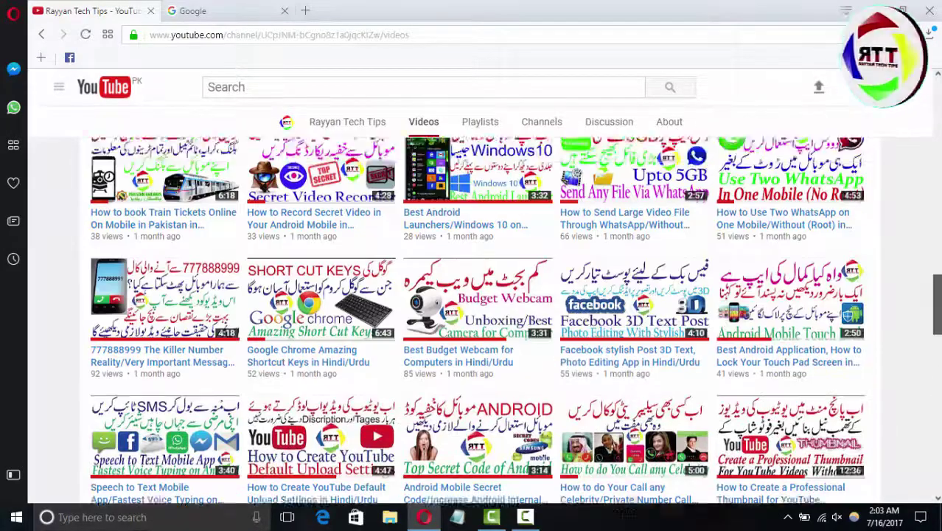
scroll(472, 317, "up", 10)
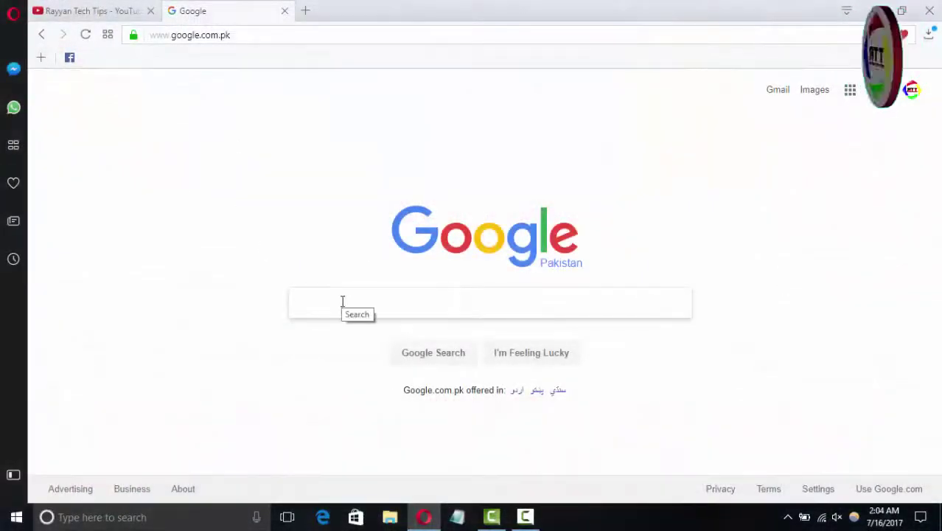
- Search Google for eusing.com and open the Eusing Software website
type("eu")
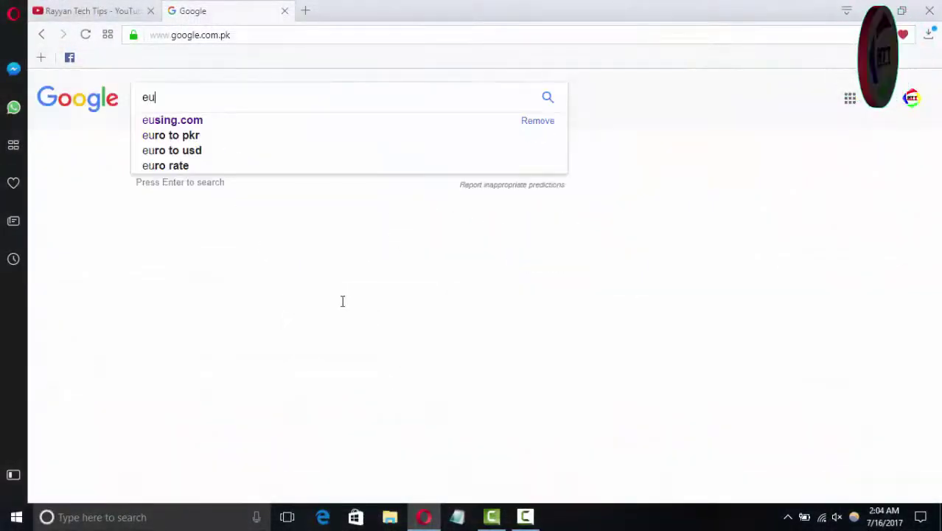
key("Down")
key("Return")
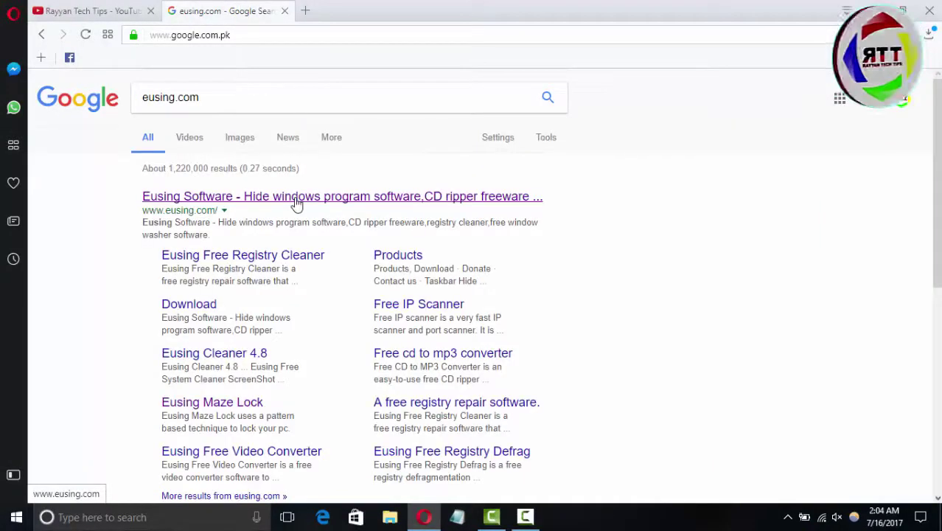
left_click(296, 196)
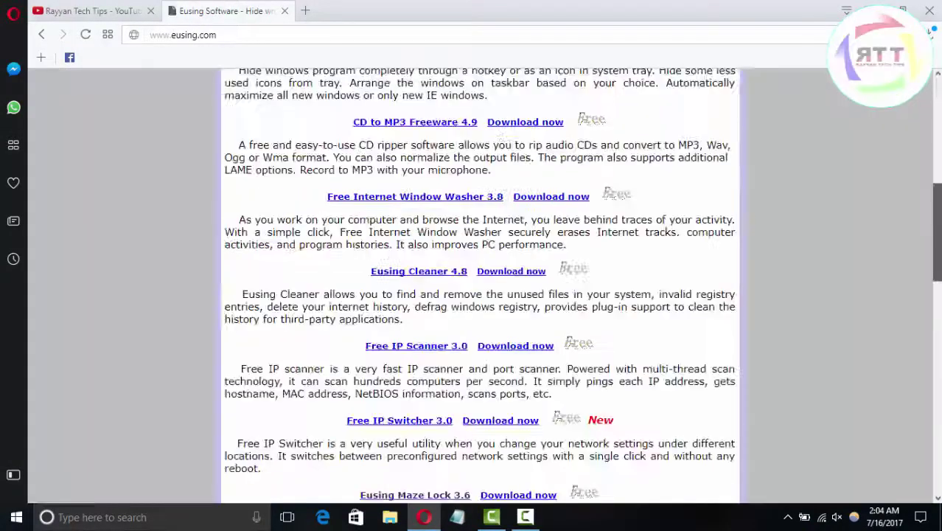
- Find Eusing Maze Lock 3.6 in the product list and open its product page
scroll(479, 287, "down", 1)
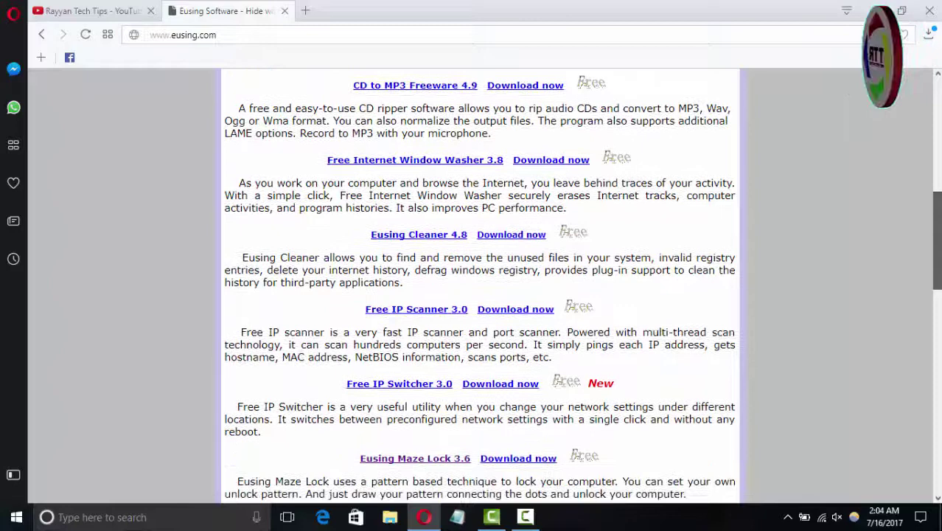
scroll(375, 431, "down", 3)
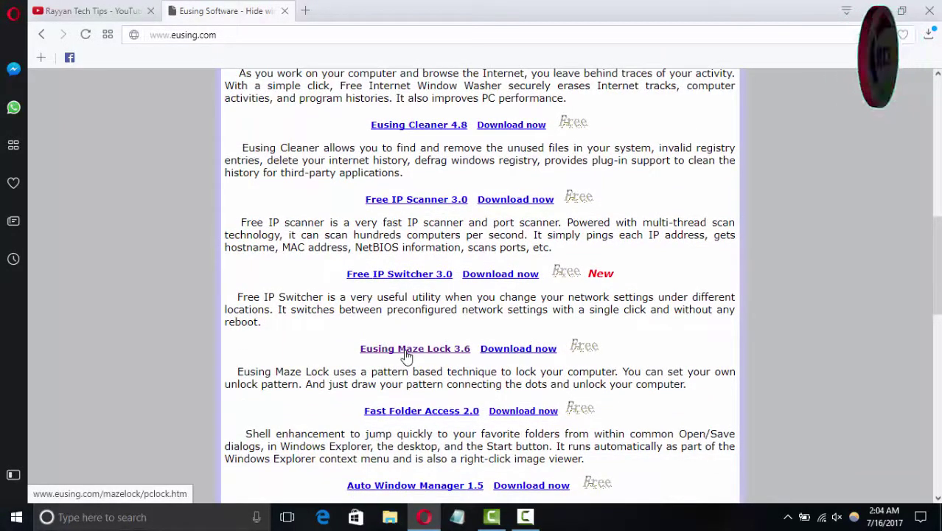
left_click(404, 353)
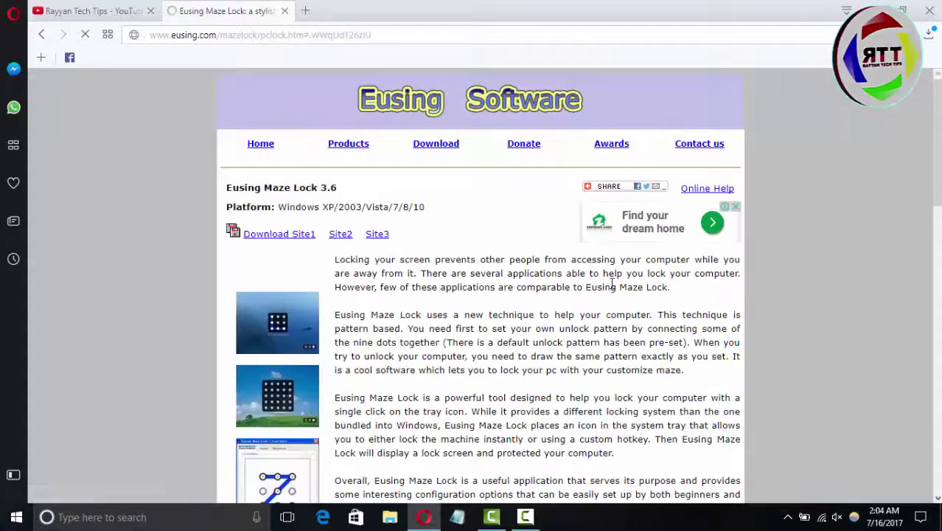
- Download the Eusing Maze Lock installer from Download Site1 and save it to the Desktop
scroll(938, 190, "down", 1)
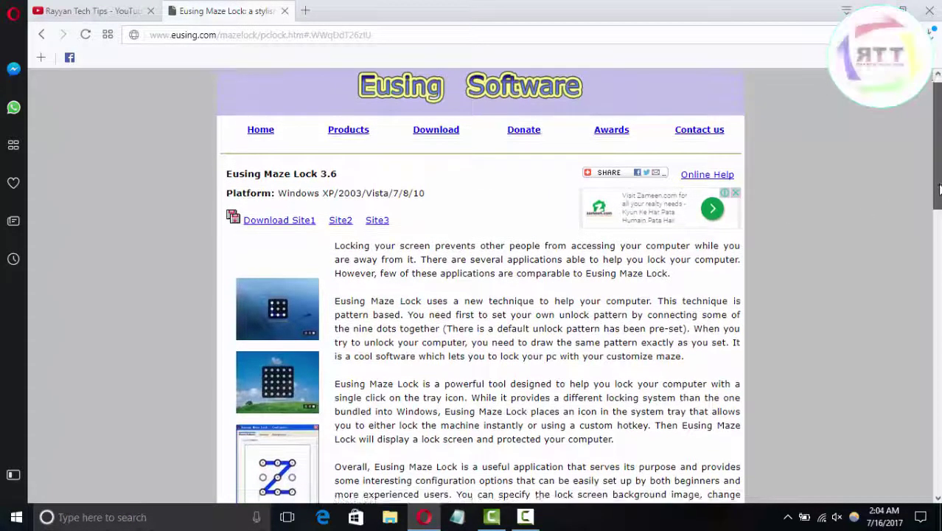
scroll(939, 190, "down", 1)
scroll(939, 190, "up", 2)
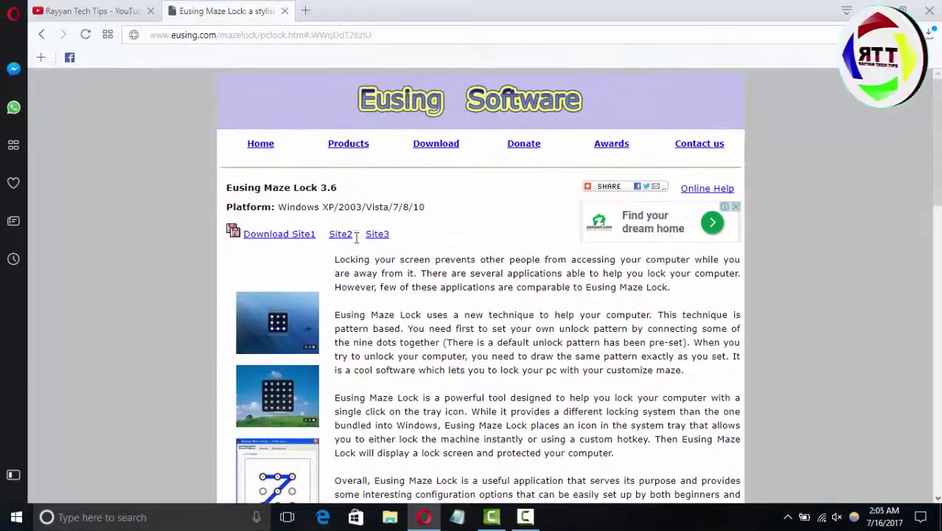
left_click(285, 242)
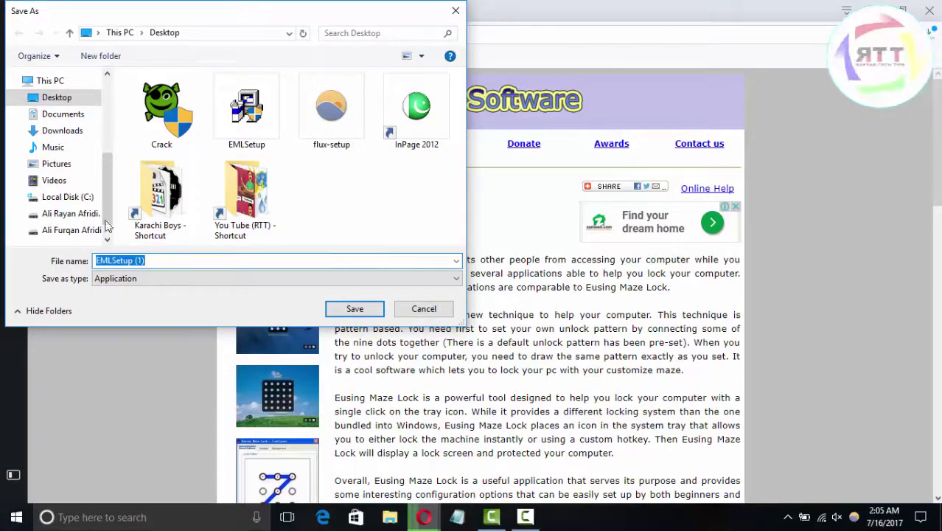
left_click(345, 308)
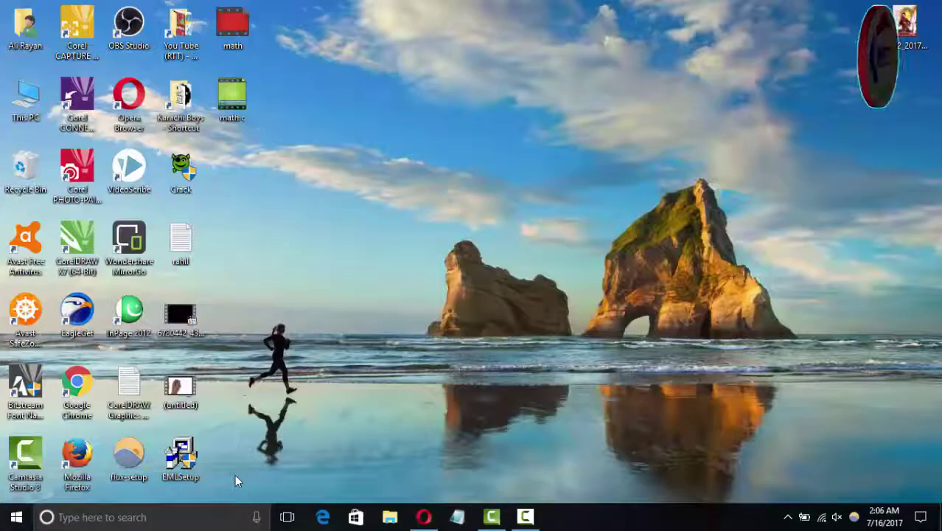
- Run EMLSetup from the desktop and install Eusing Maze Lock, launching the program when setup finishes
double_click(171, 461)
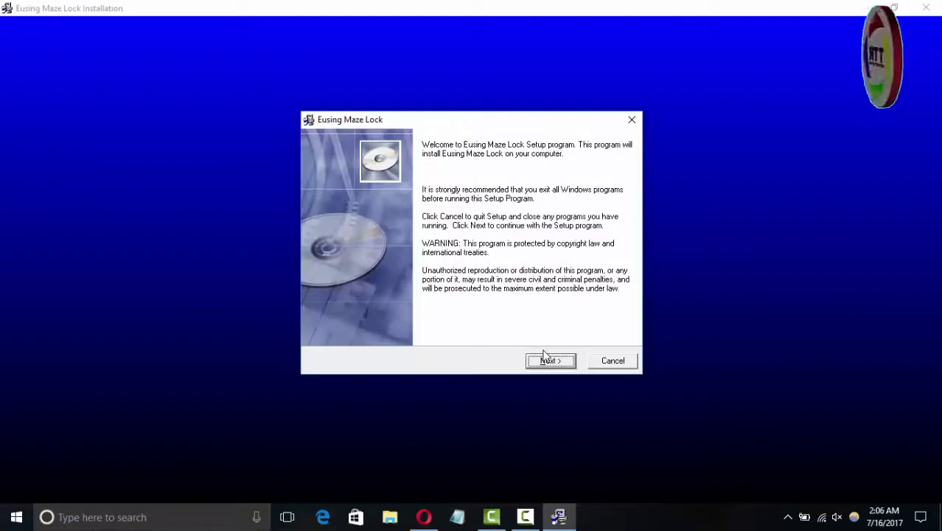
left_click(546, 365)
left_click(545, 363)
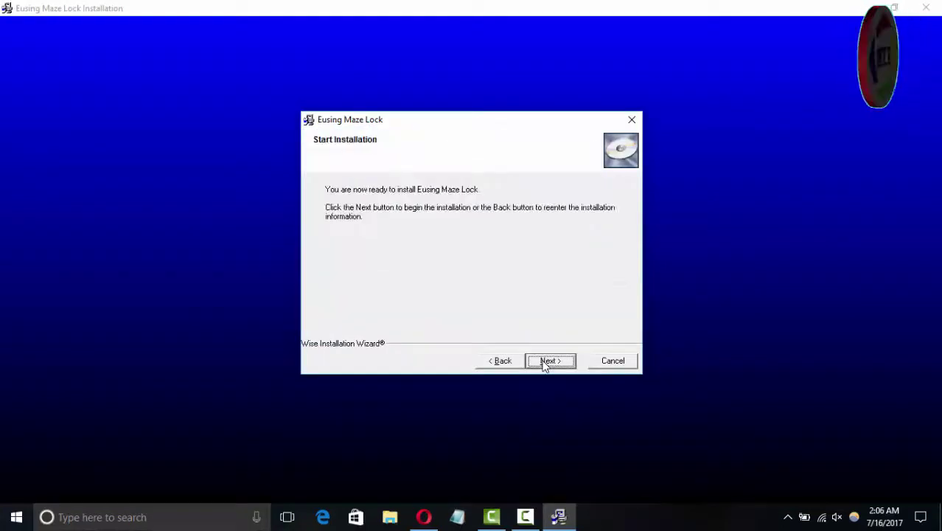
left_click(544, 364)
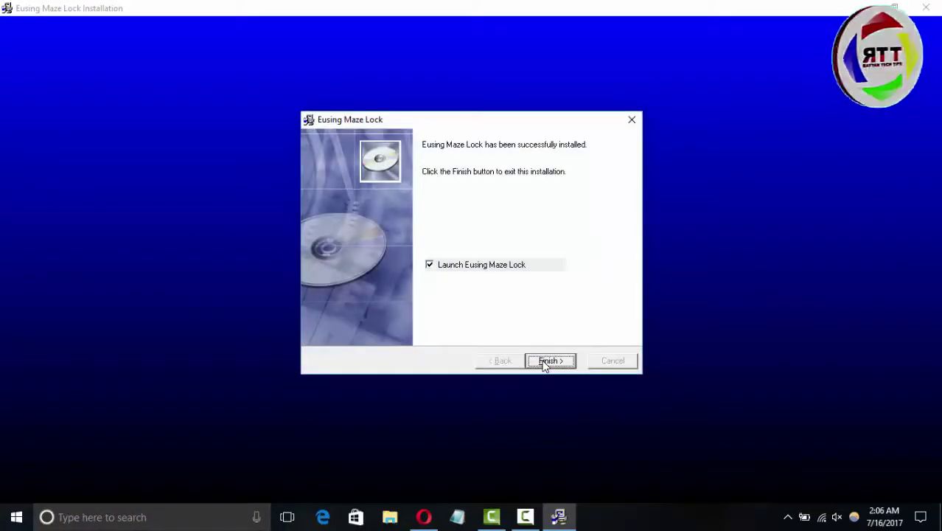
left_click(546, 361)
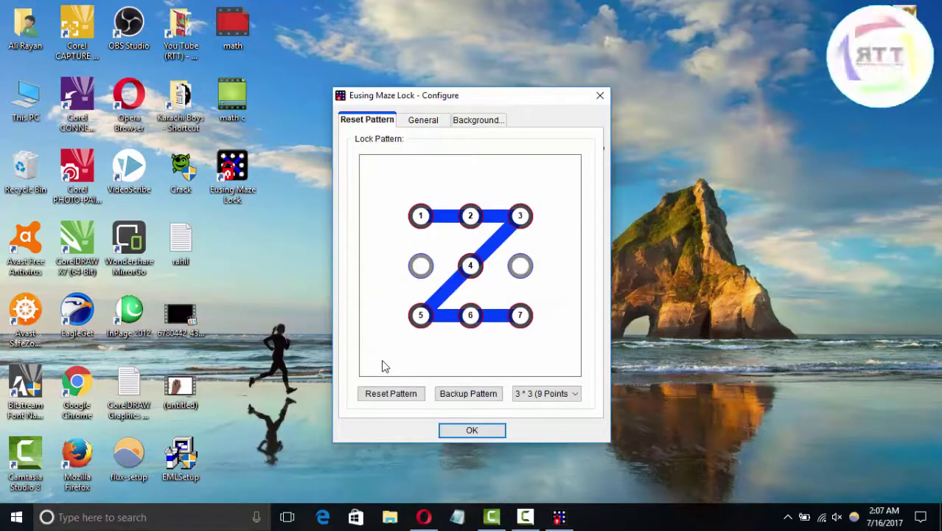
- Try the 4 * 4 (16 Points) and 5 * 5 (25 Points) grids for the lock pattern, accepting the default pattern for each
left_click(564, 395)
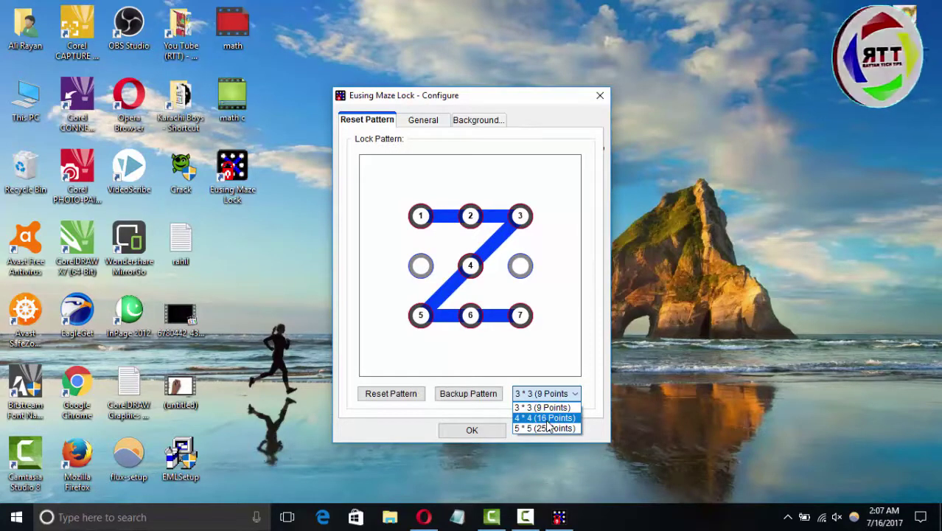
left_click(547, 419)
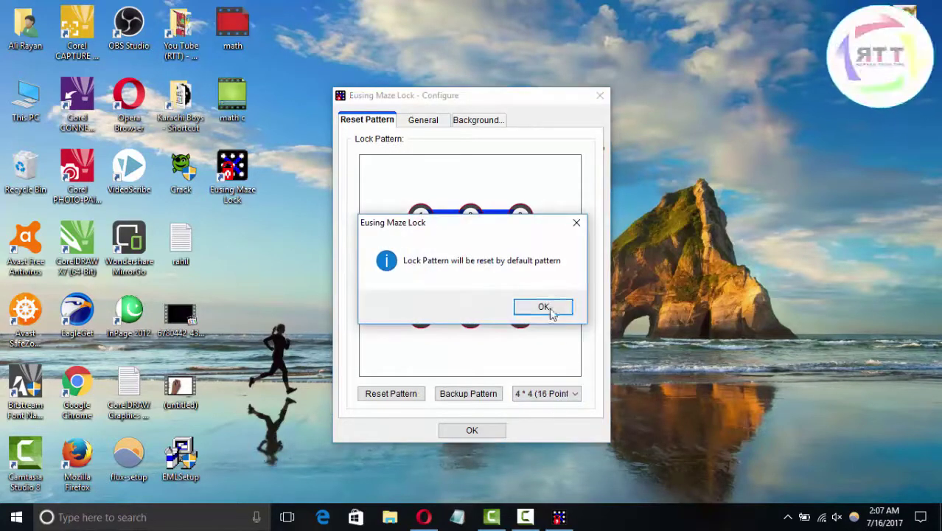
left_click(543, 307)
left_click(566, 396)
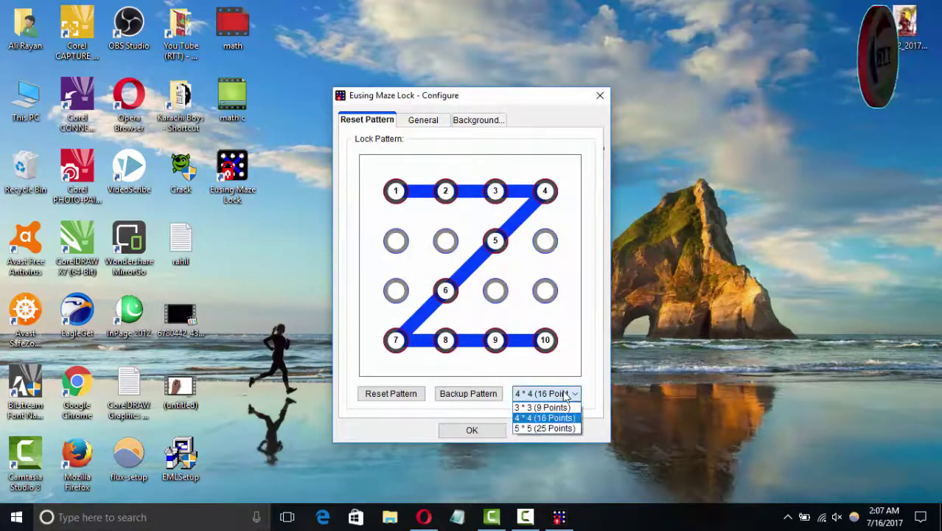
left_click(560, 431)
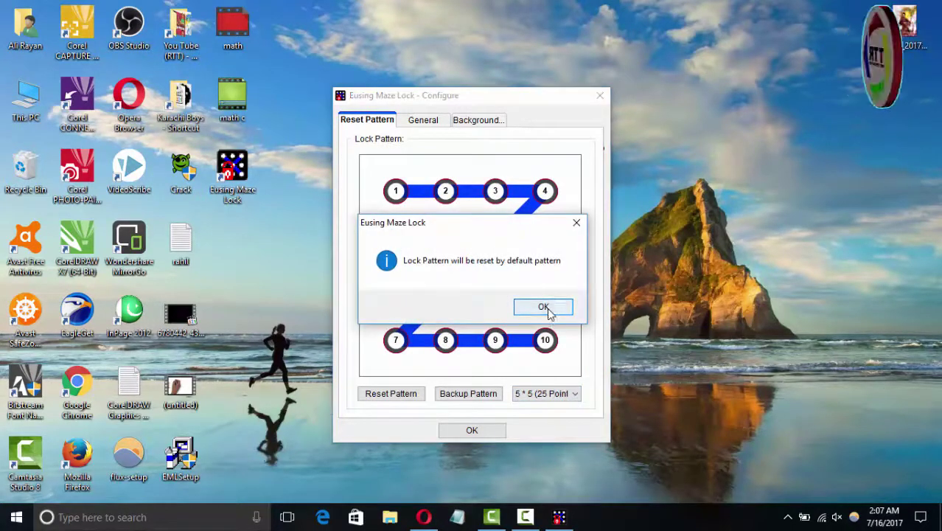
left_click(542, 306)
- Set the lock pattern grid to 3 * 3 (9 Points) and clear its default pattern for a new one
left_click(559, 394)
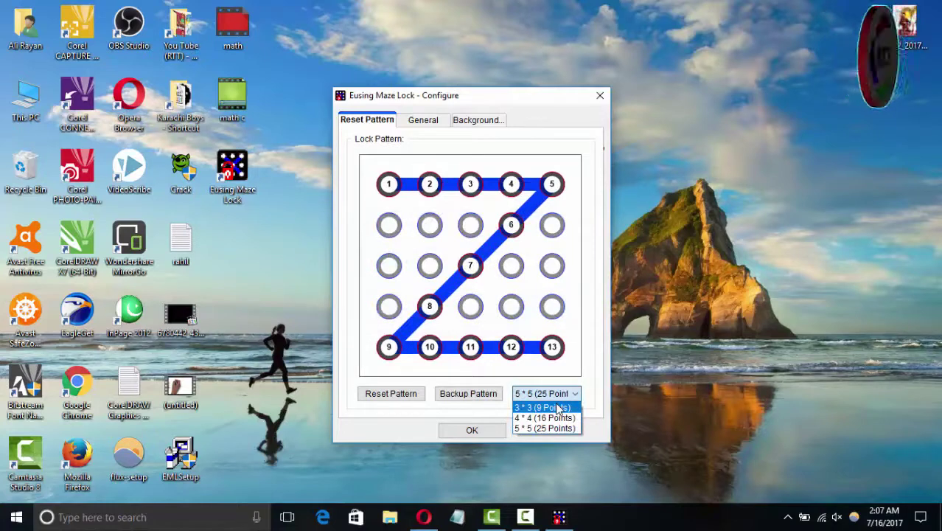
left_click(558, 408)
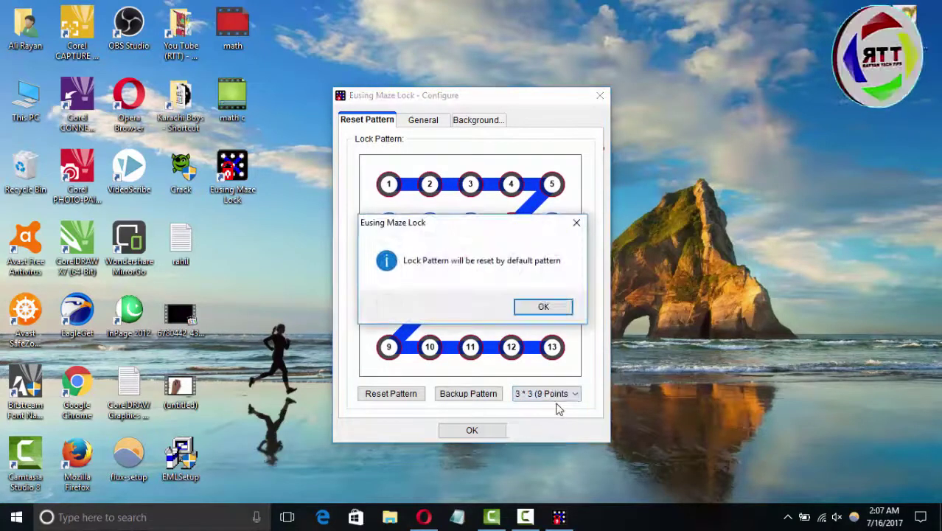
left_click(543, 307)
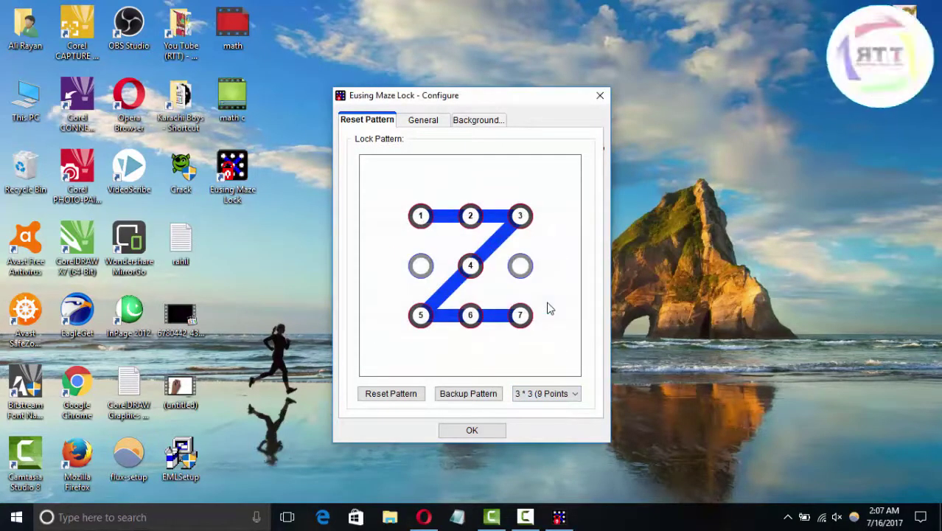
left_click(417, 393)
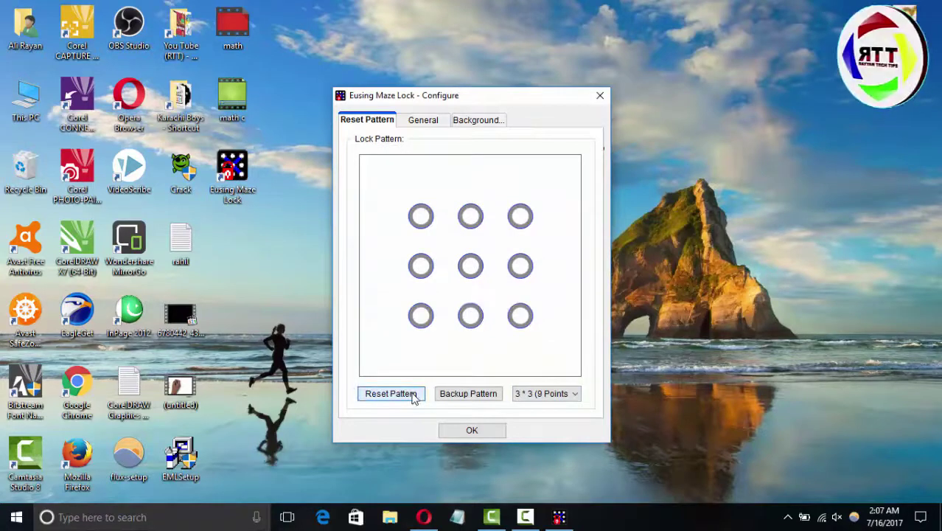
- Check the startup autolock and internet disconnection choices in the general options, and set Autolock at Windows startup to On
left_click(433, 125)
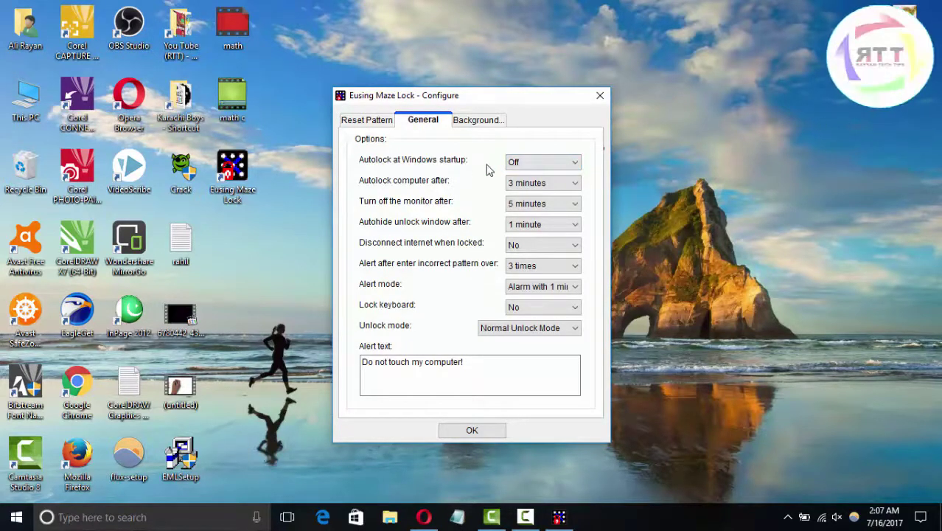
left_click(564, 169)
left_click(565, 168)
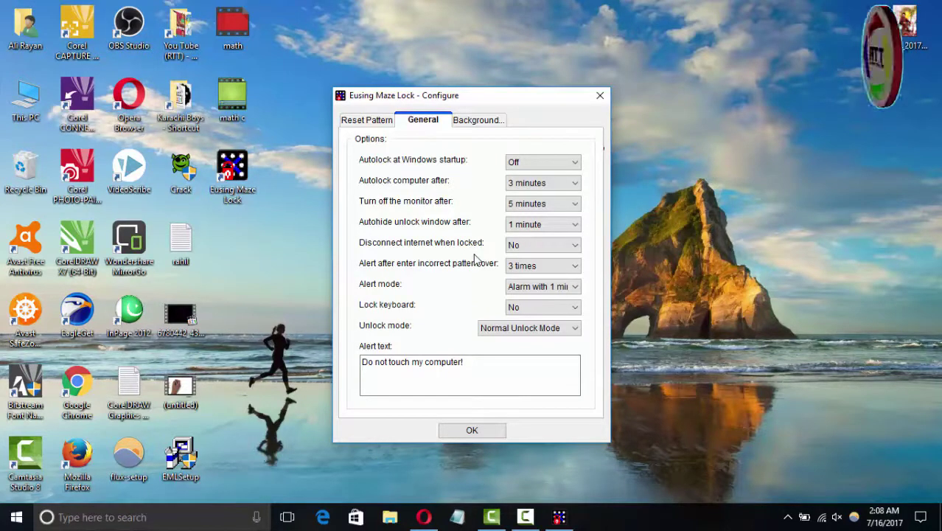
left_click(558, 249)
left_click(558, 253)
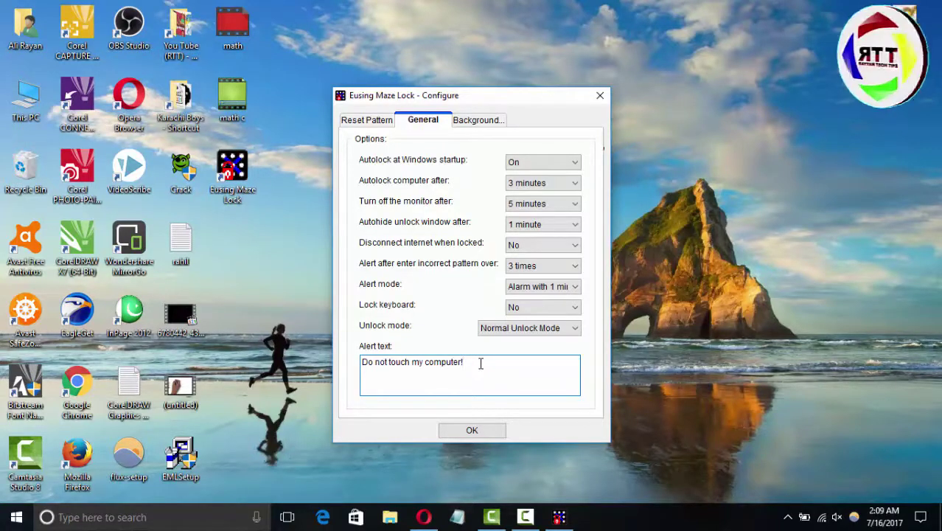
- Examine the lock screen's background image settings and effect choices, and return to the lock pattern settings
key("ctrl+Tab")
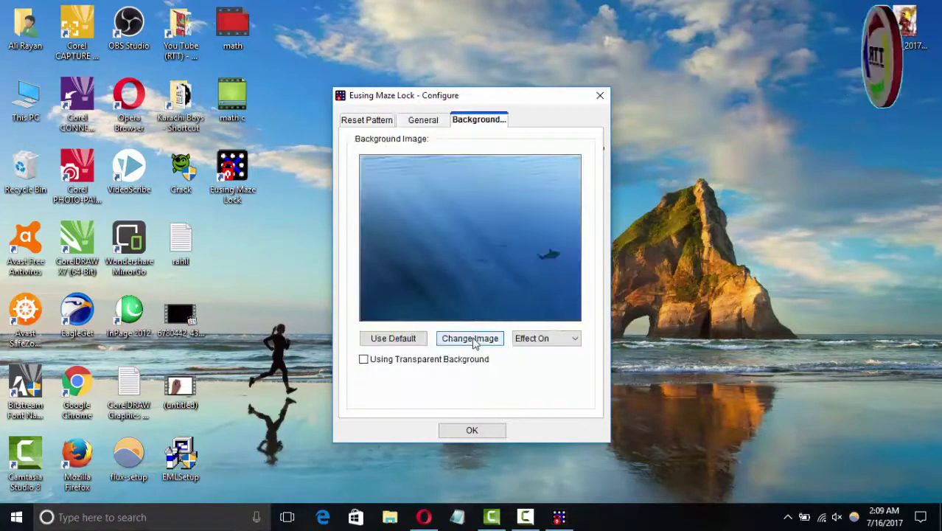
left_click(574, 340)
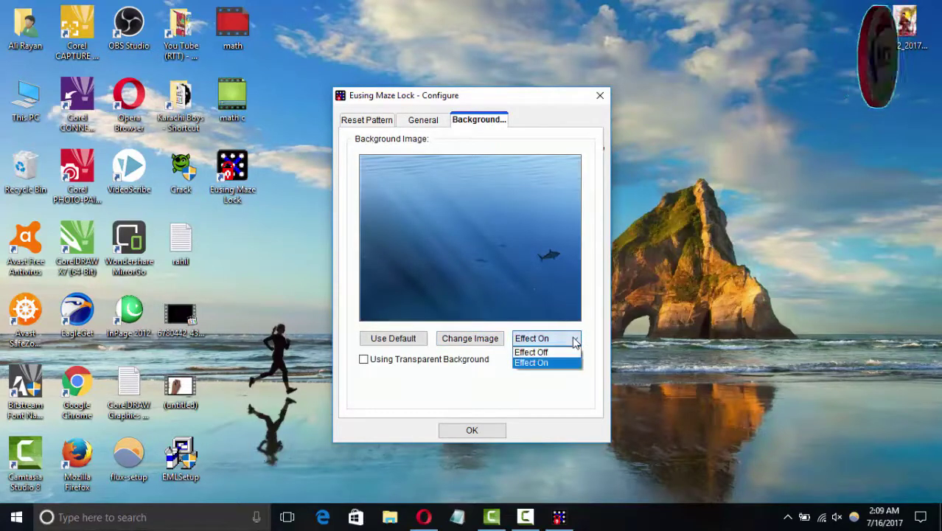
left_click(573, 339)
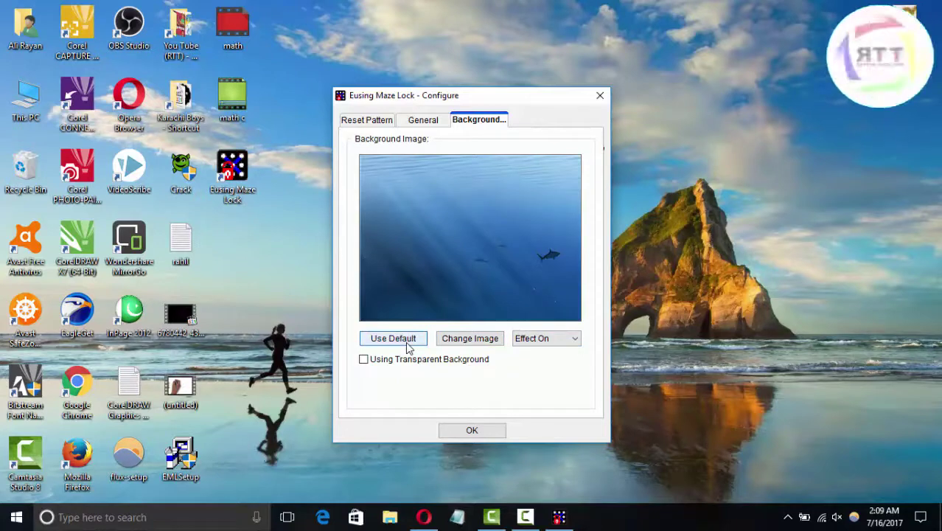
key("ctrl+Tab")
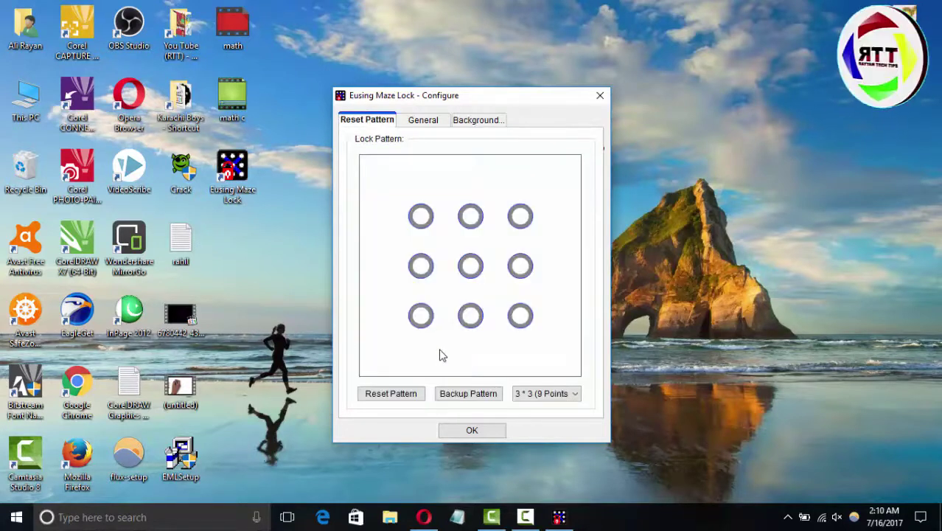
- Draw the new lock pattern on the 3 * 3 grid and back it up to the Desktop as the bitmap MazeLockPattern
left_click(422, 317)
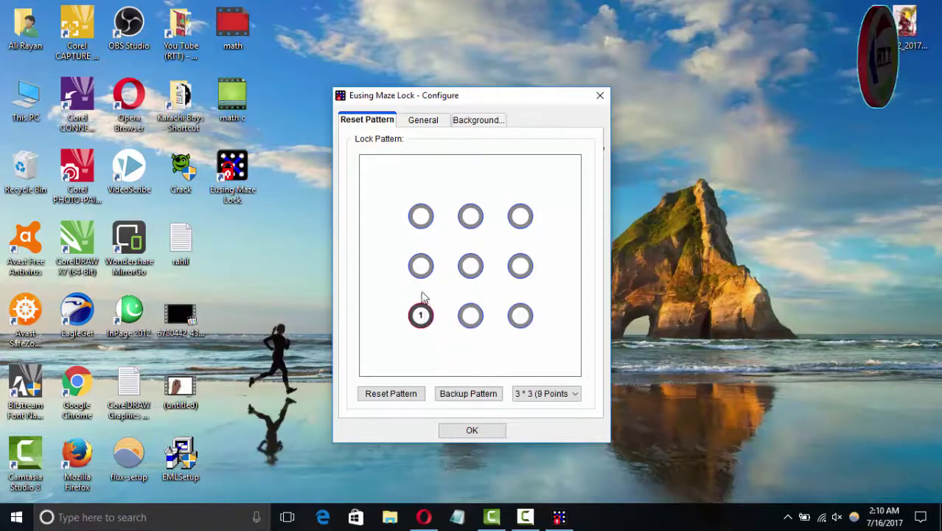
mouse_move(424, 297)
left_mouse_down()
mouse_move(423, 219)
mouse_move(524, 318)
mouse_move(520, 216)
left_mouse_up()
left_click(582, 307)
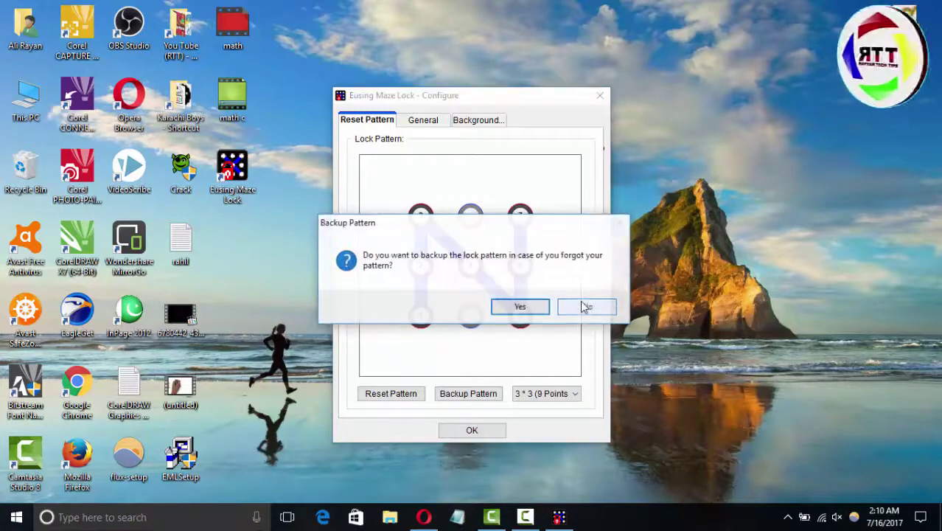
left_click(542, 309)
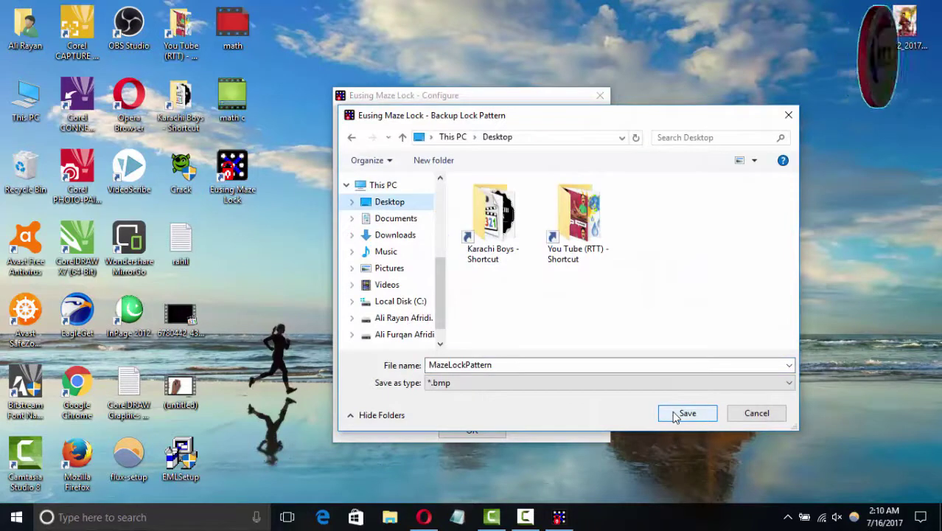
left_click(686, 413)
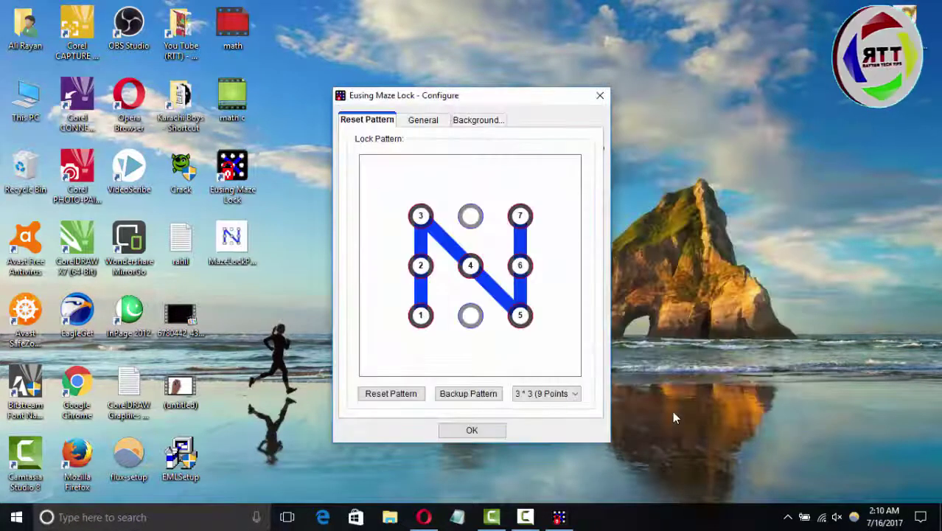
- Accept the lock configuration, and dismiss the online help page and the registration request without entering a code
left_click(504, 431)
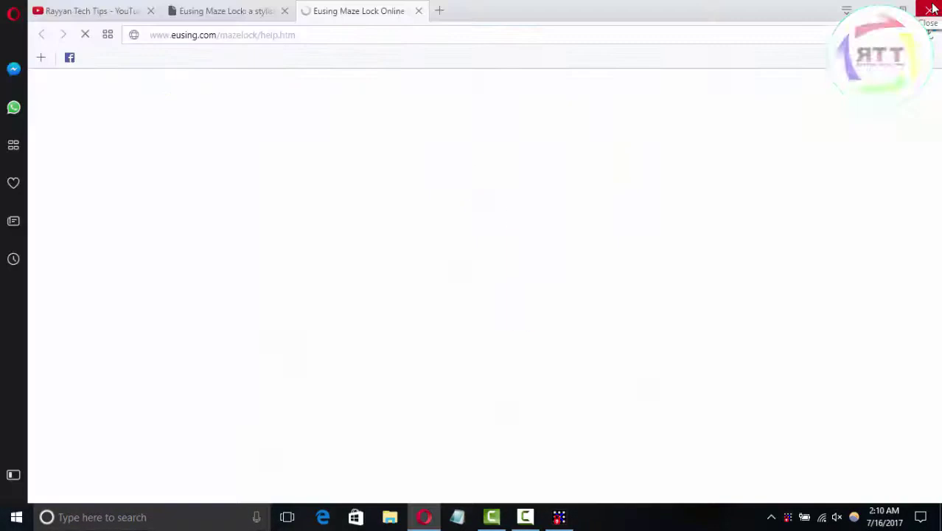
left_click(933, 9)
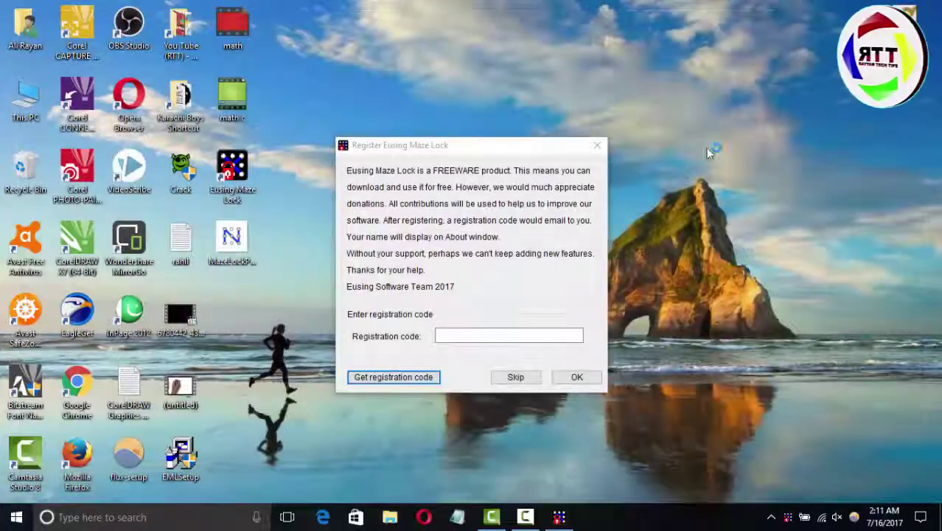
left_click(515, 377)
right_click(552, 240)
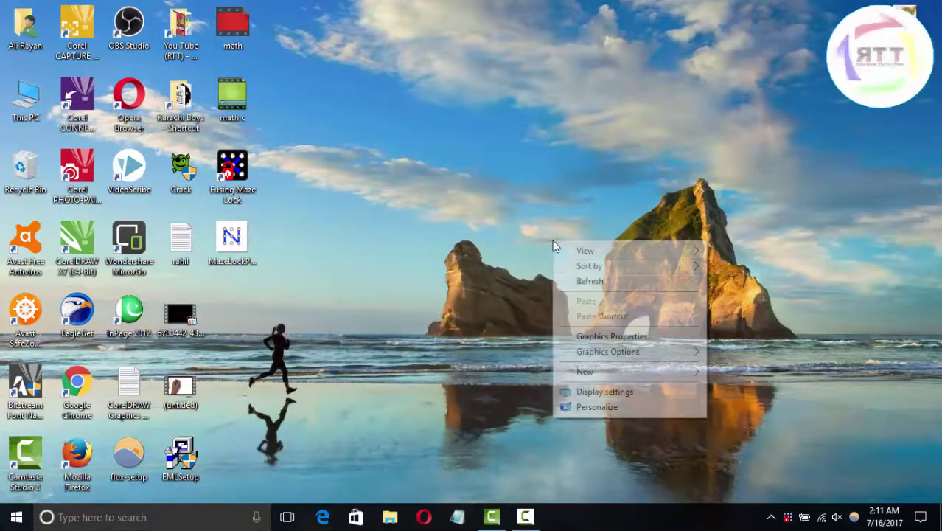
left_click(577, 277)
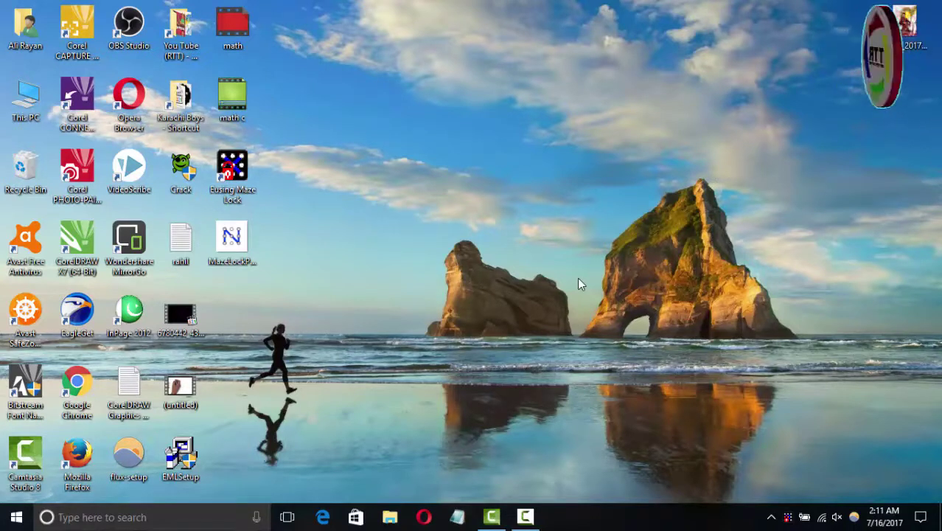
left_click(535, 520)
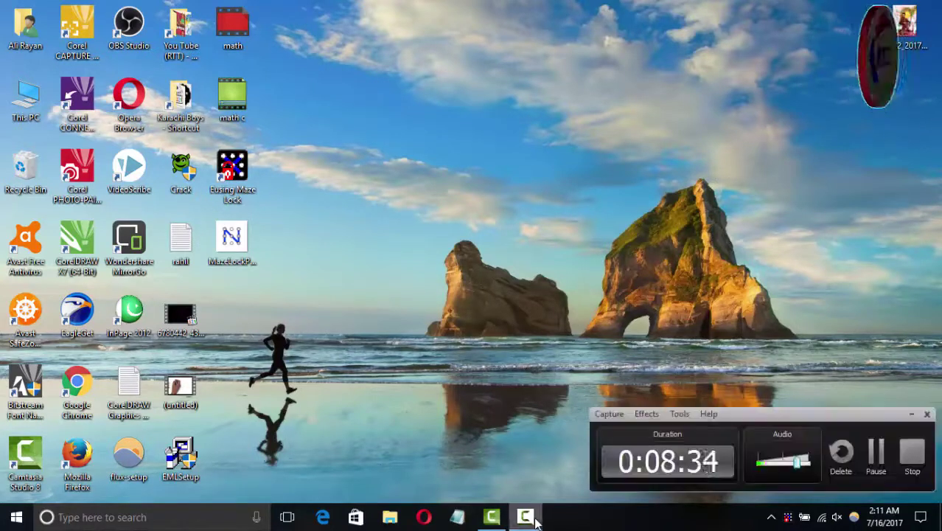
left_click(524, 517)
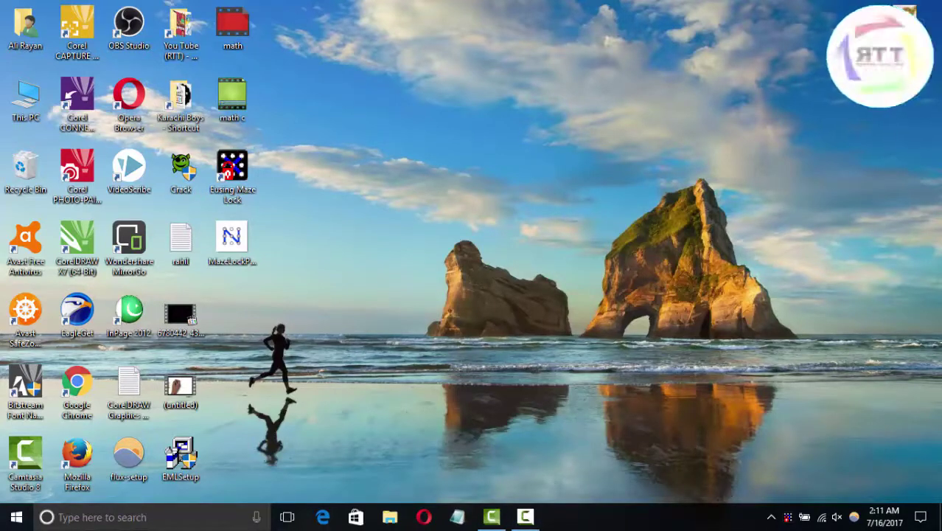
- Lock the computer with Eusing Maze Lock and draw the saved lock pattern on the lock screen to unlock it
left_click(770, 516)
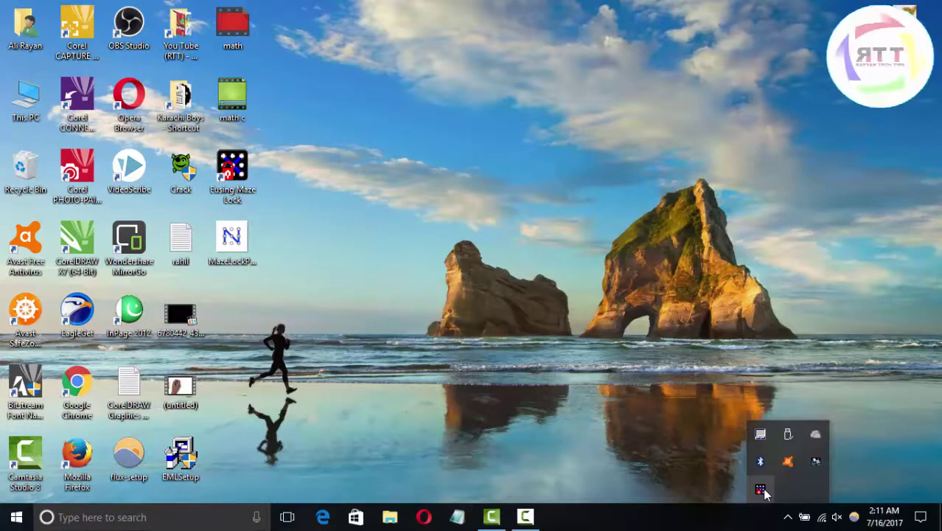
left_click(761, 489)
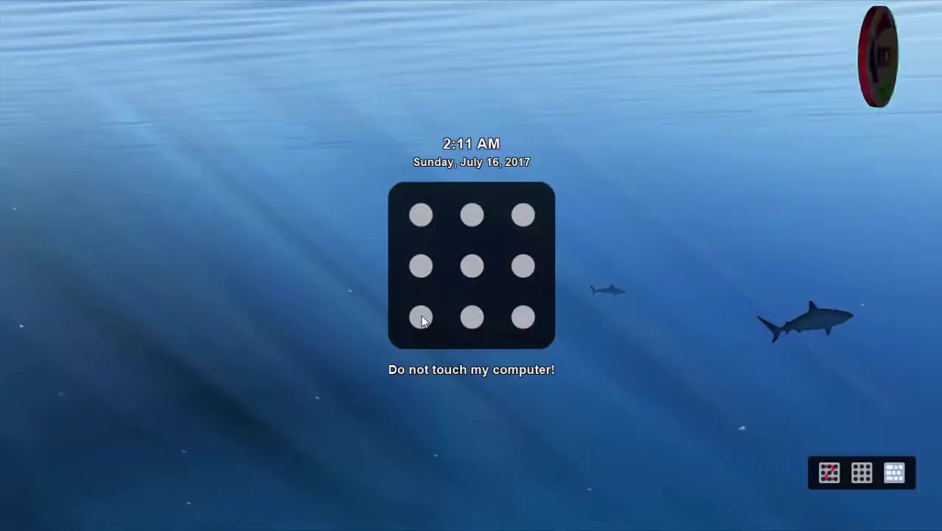
mouse_move(423, 319)
left_mouse_down()
mouse_move(414, 211)
mouse_move(472, 246)
mouse_move(471, 264)
mouse_move(516, 319)
mouse_move(521, 220)
left_mouse_up()
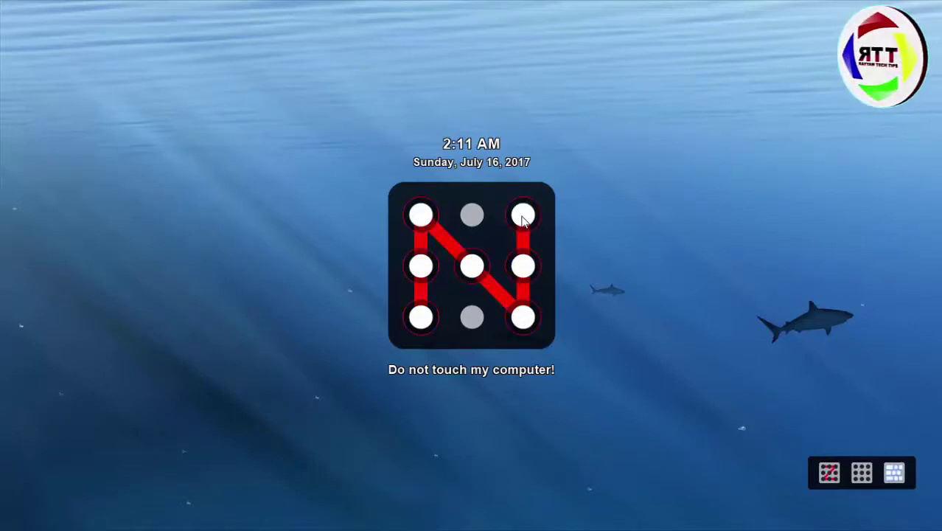